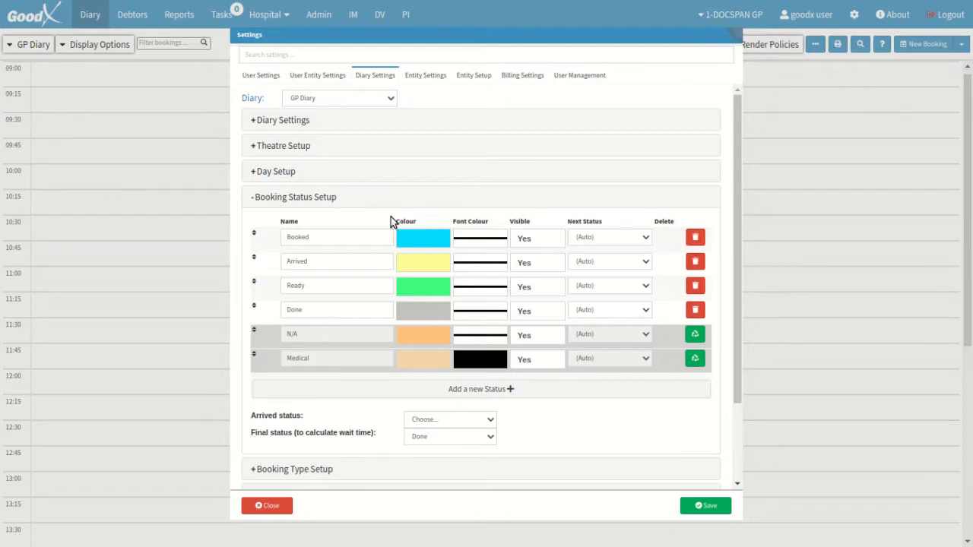
Change the Booked status's colour to a darker, muted teal
click(213, 248)
click(306, 222)
click(429, 240)
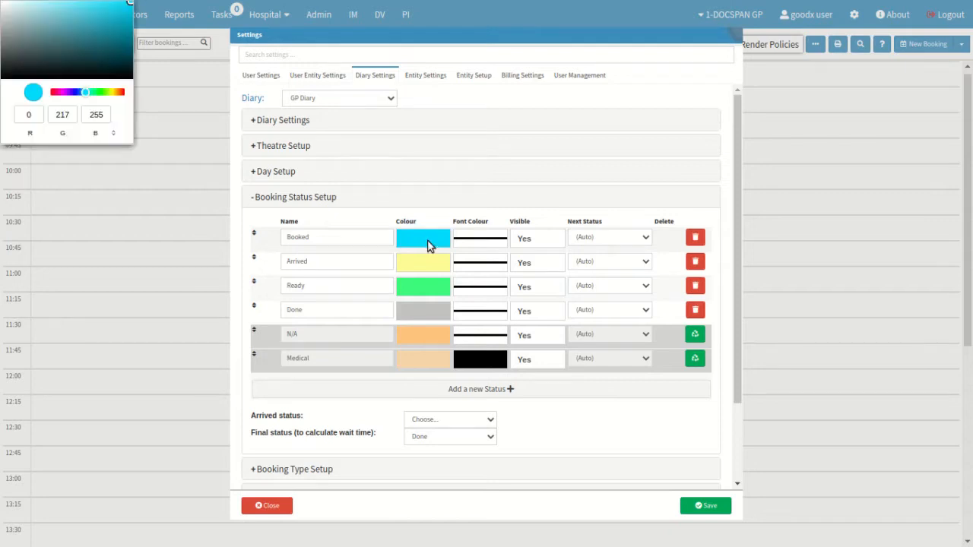
mouse_move(93, 17)
mouse_down()
mouse_move(90, 41)
mouse_move(78, 21)
mouse_up()
key(Return)
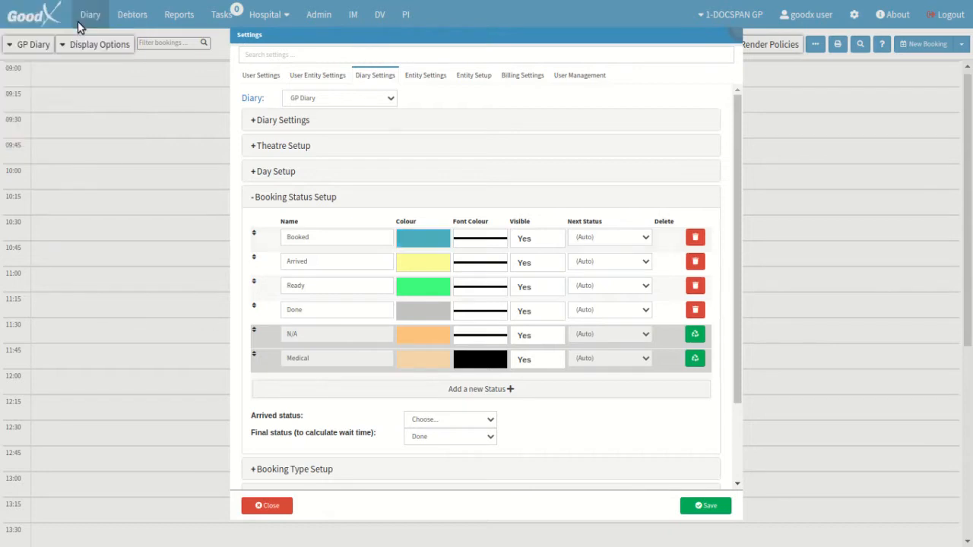
Set the Booked status's font colour to the greyish brown RGB 138, 117, 117
click(488, 242)
click(487, 242)
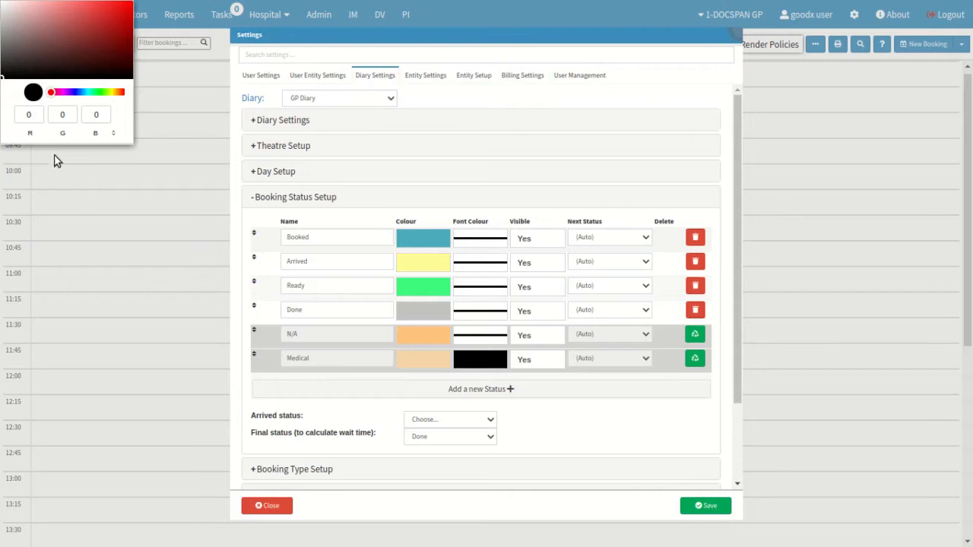
drag(41, 48, 20, 40)
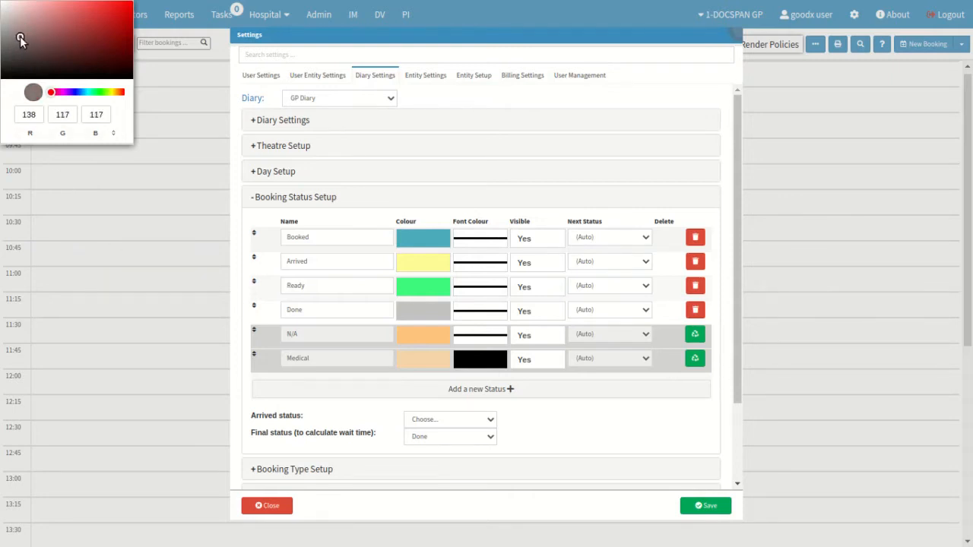
key(Return)
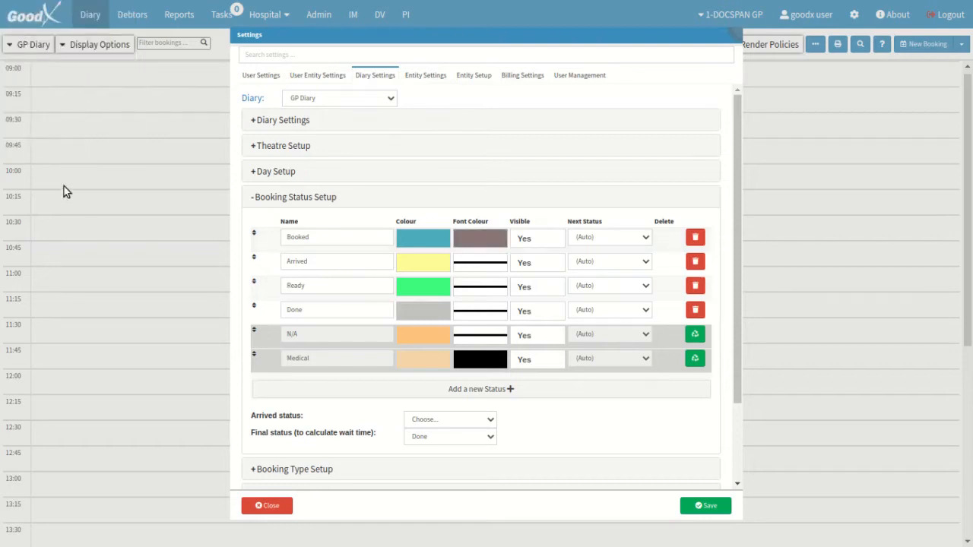
Set the Booked status's visibility to Yes and its next status to Arrived
click(540, 222)
click(557, 242)
click(557, 242)
click(556, 242)
click(558, 245)
click(639, 243)
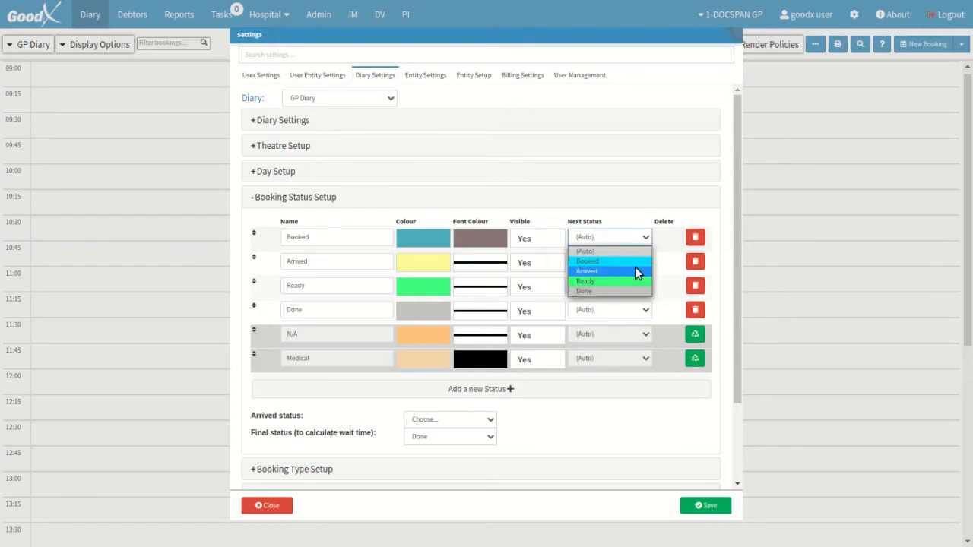
click(635, 271)
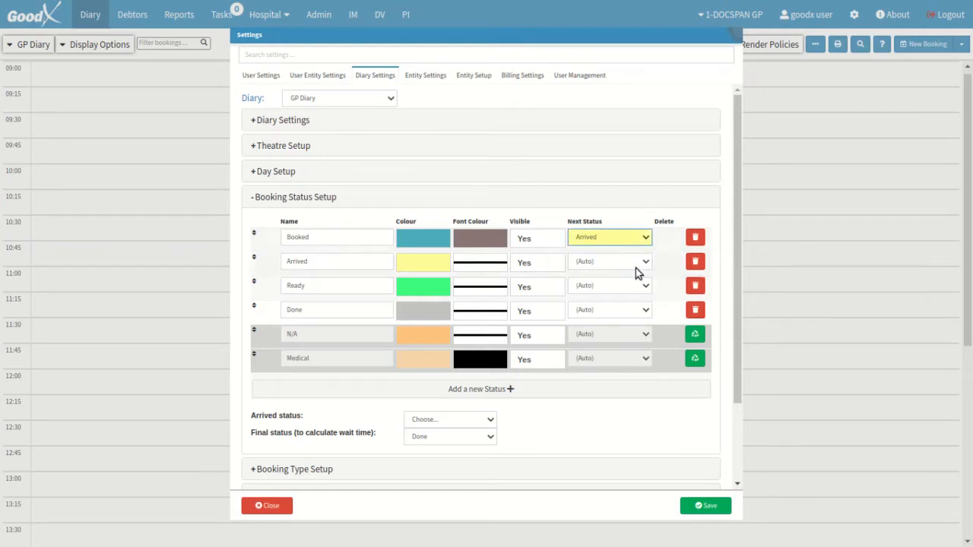
Delete the Booked booking status and confirm the deletion
click(696, 238)
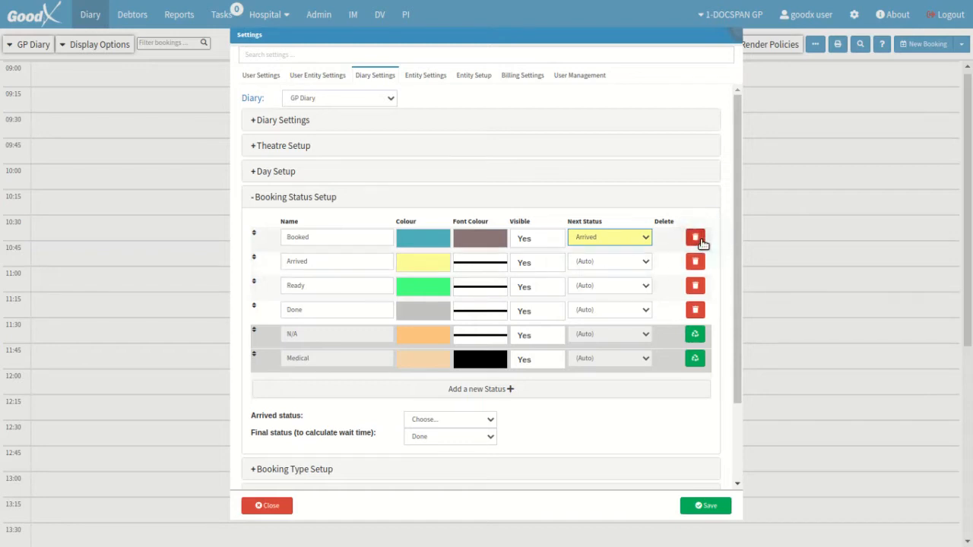
click(701, 242)
click(499, 141)
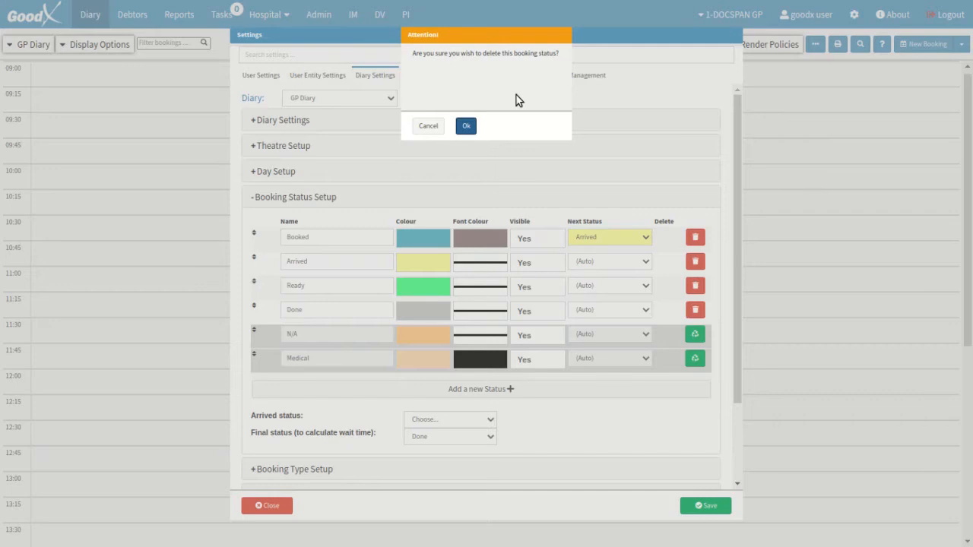
click(431, 131)
click(466, 126)
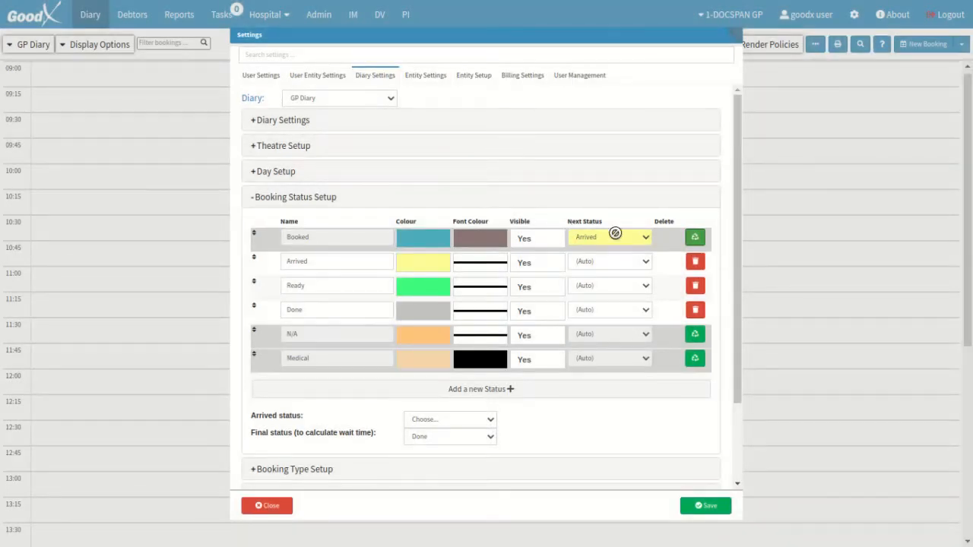
key(ctrl)
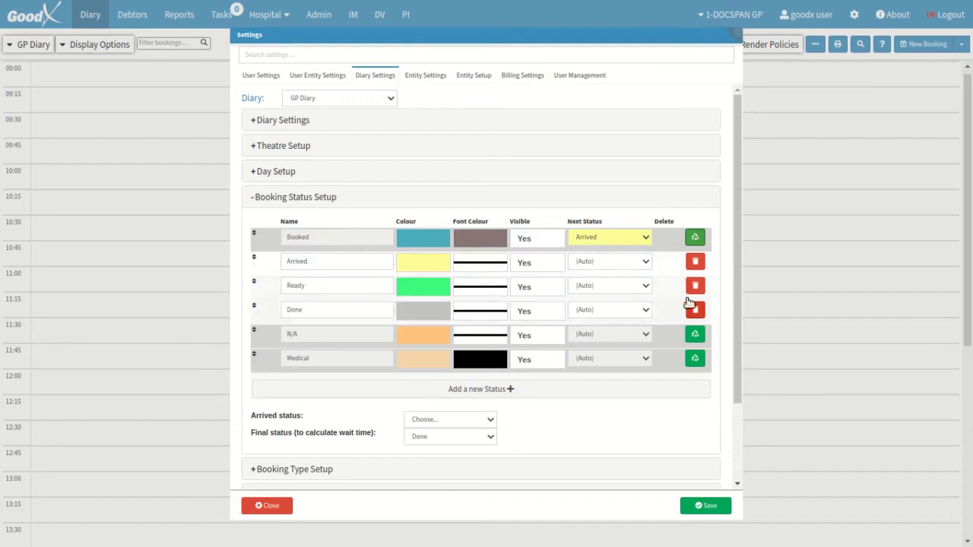
Re-enable the deleted Booked booking status and confirm it
click(695, 239)
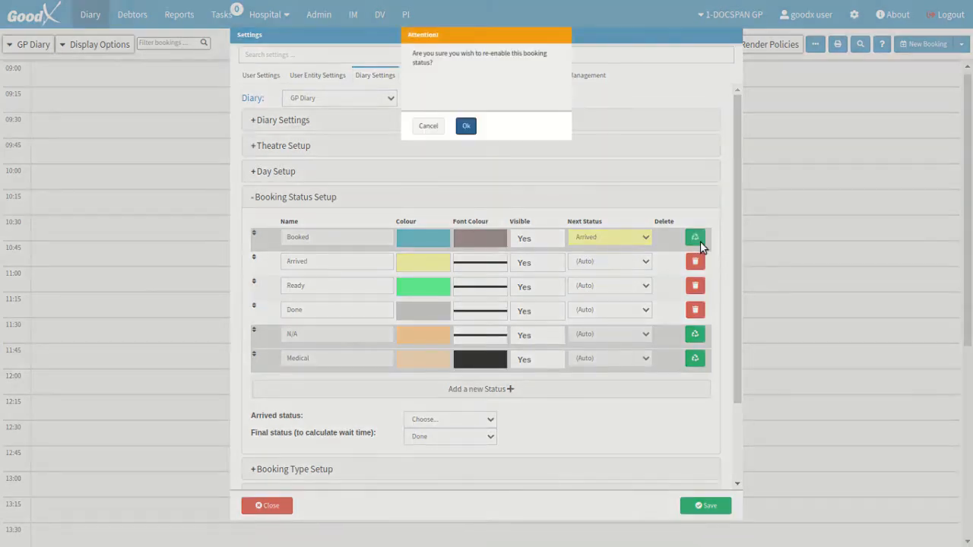
key(ctrl)
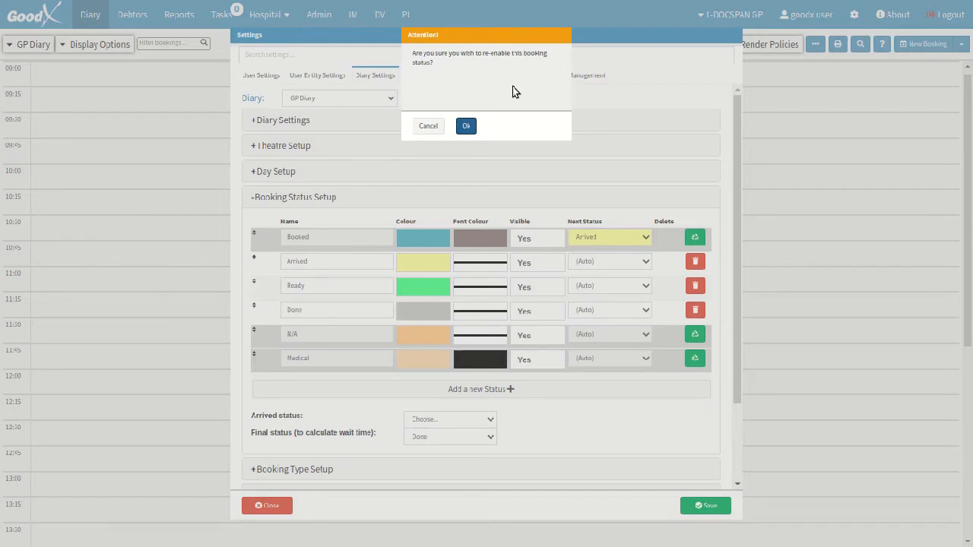
click(466, 130)
click(430, 132)
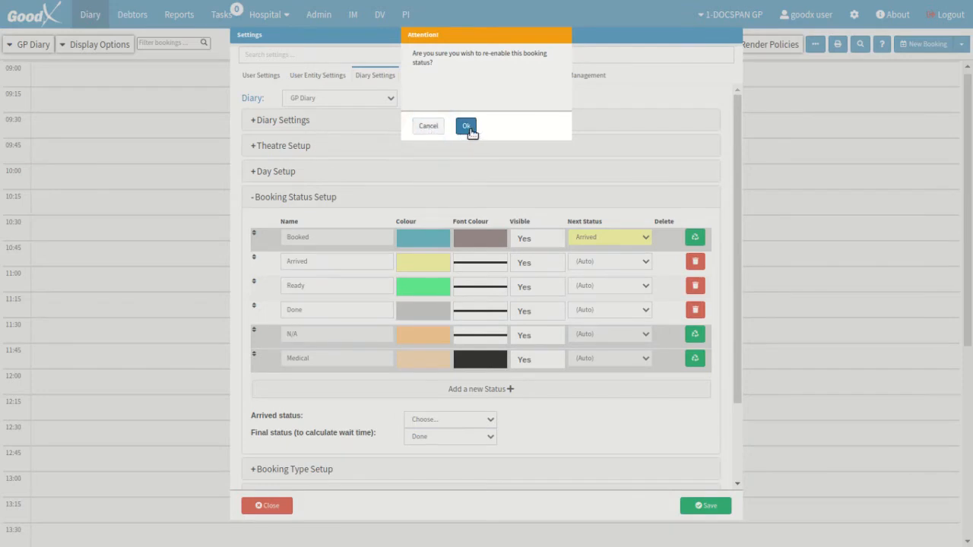
click(469, 130)
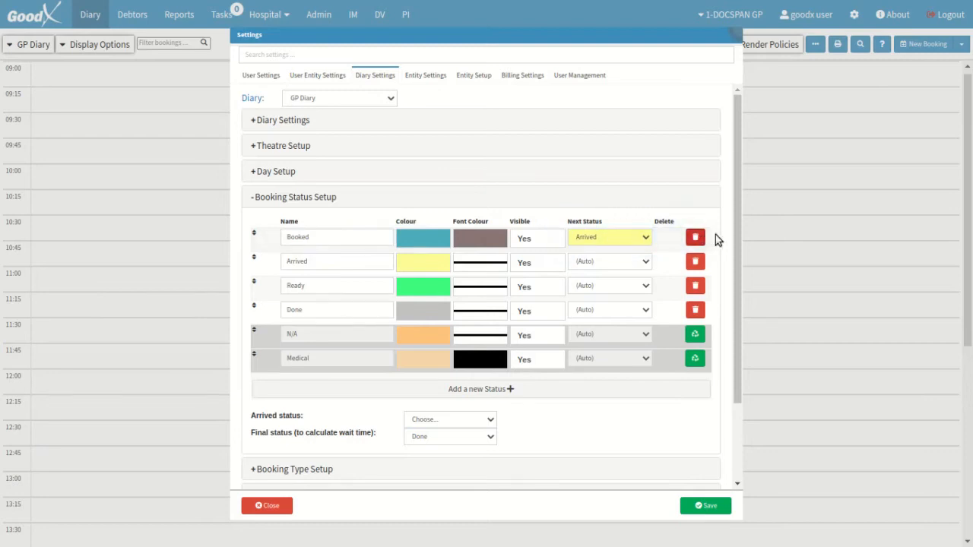
Add a Treated status with green colour, pale pink font and next status Done, and place it between Ready and Done
click(529, 393)
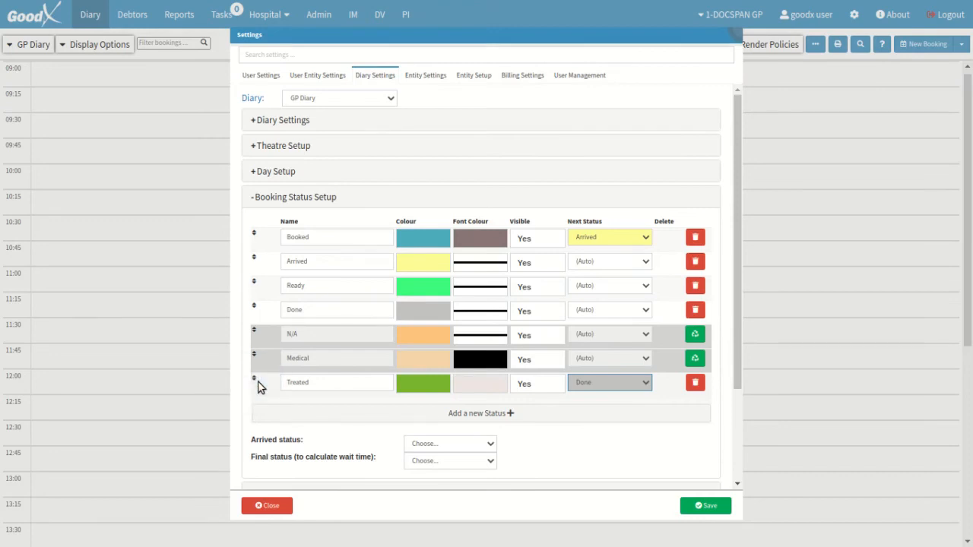
drag(257, 384, 254, 307)
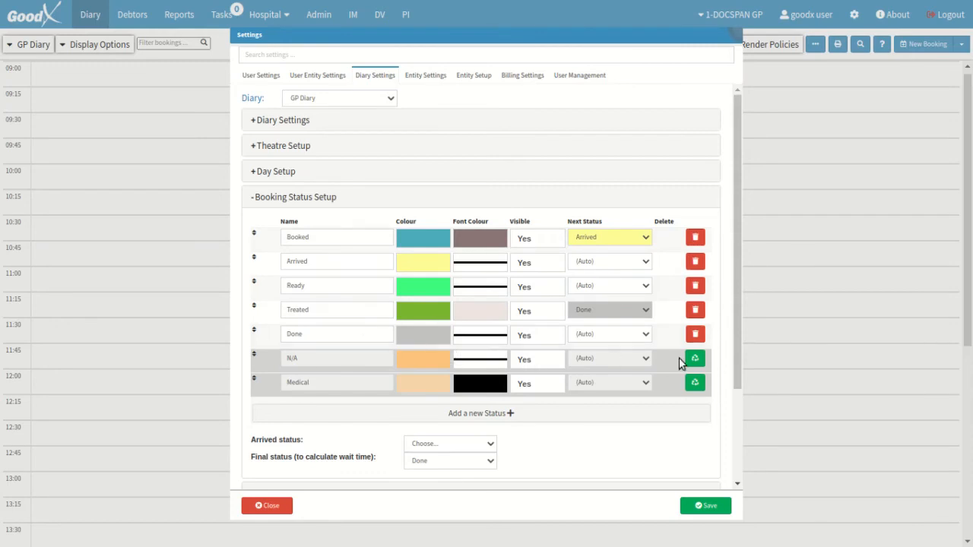
Set the diary's arrived status to Booked and its final status for calculating wait time to Done
scroll(679, 359, down, 3)
click(209, 305)
click(423, 370)
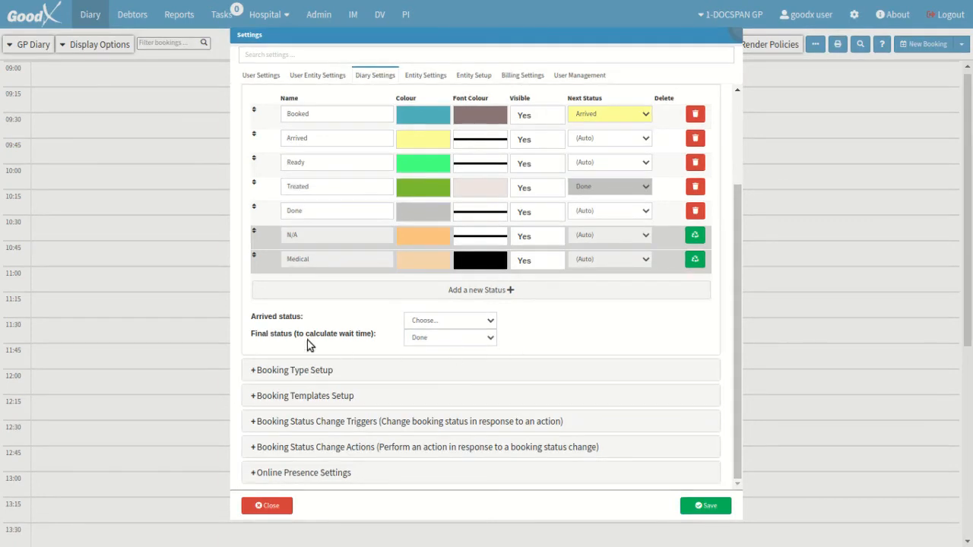
click(304, 319)
click(486, 321)
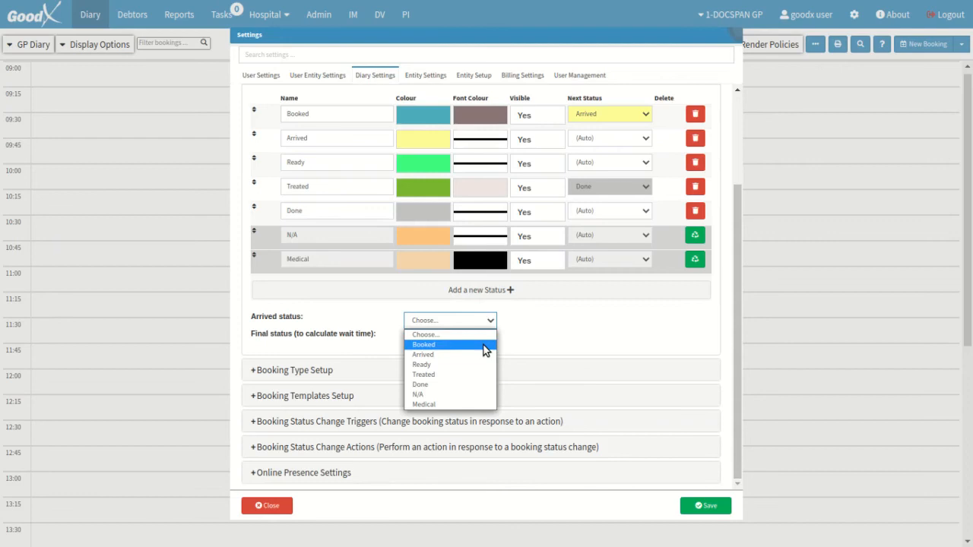
click(486, 346)
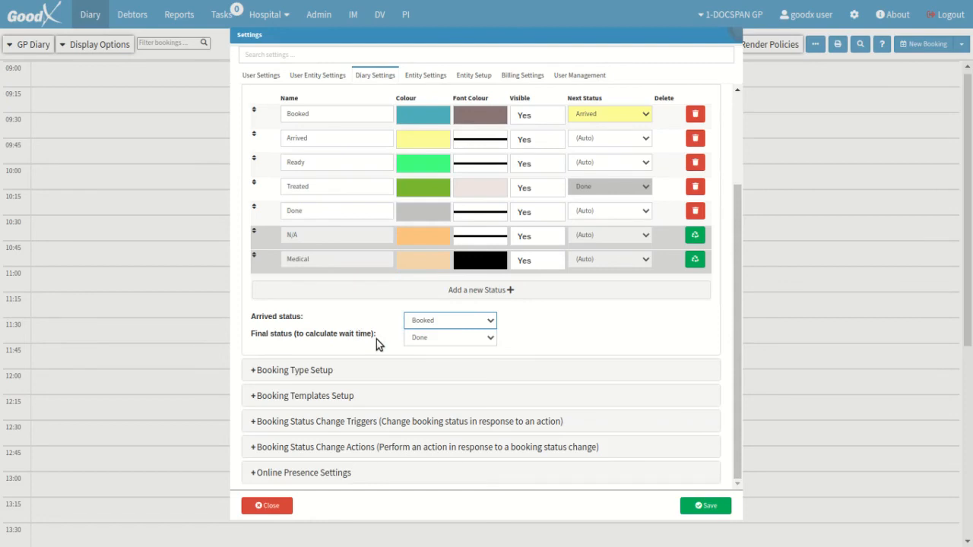
click(487, 340)
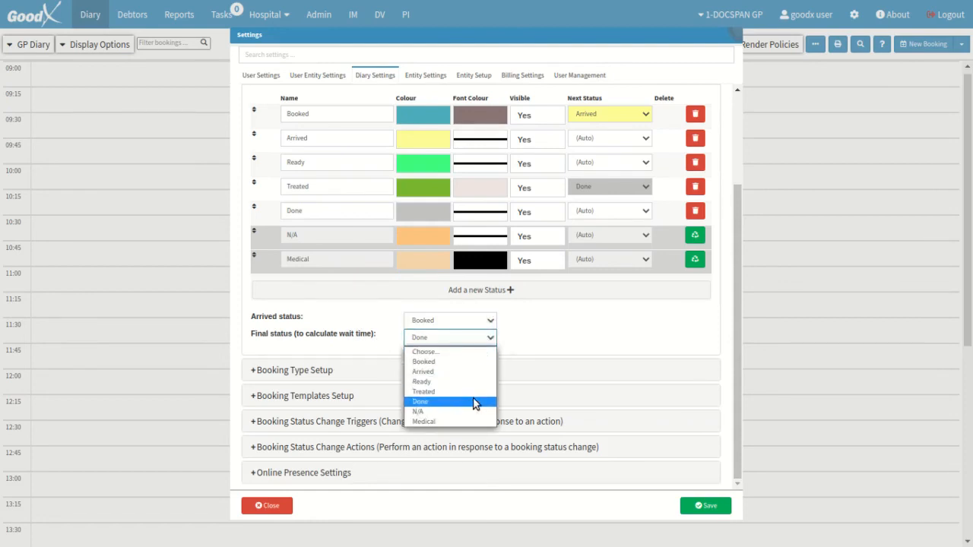
click(474, 401)
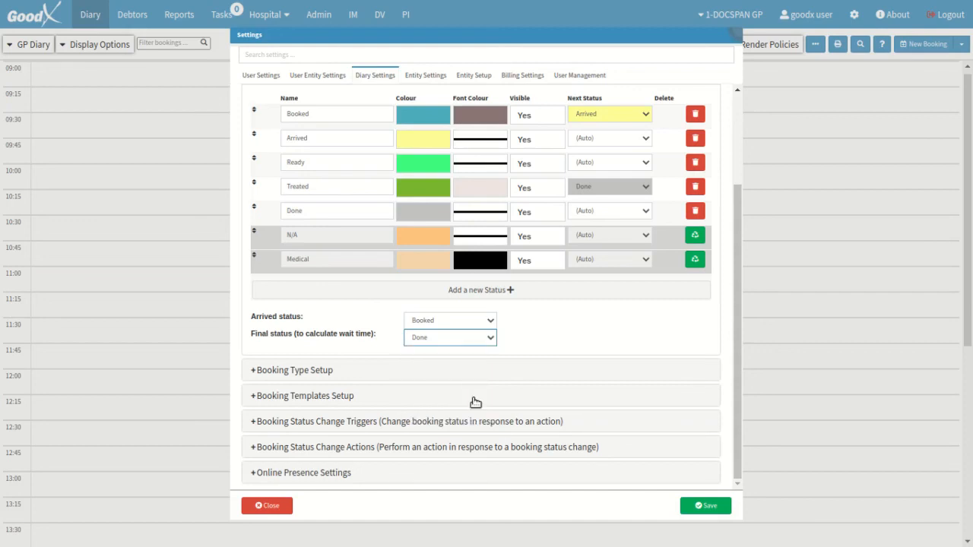
Save the booking status setup and close the settings window
click(428, 343)
click(722, 506)
click(284, 507)
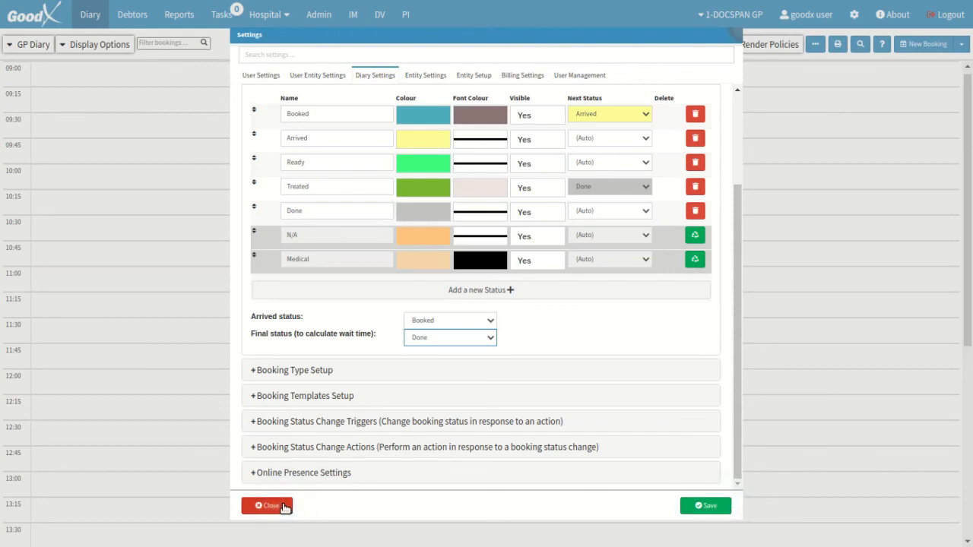